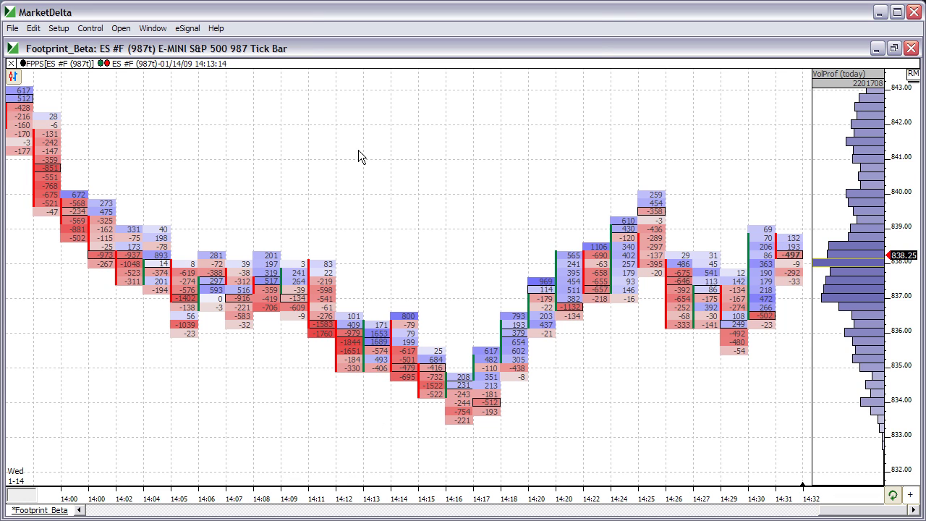
Bring up the Choose Indicator to Add dialog from the chart's Add/Delete/Edit menu
right_click(360, 98)
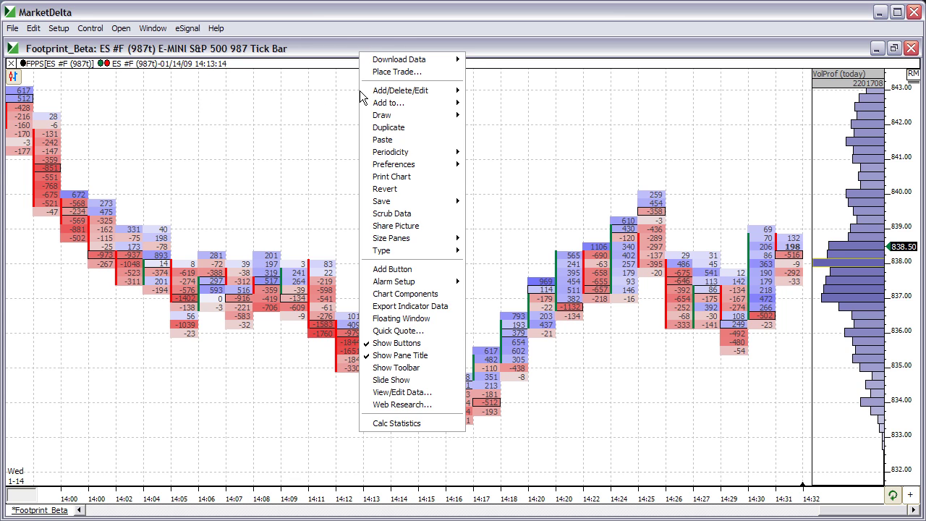
mouse_move(387, 96)
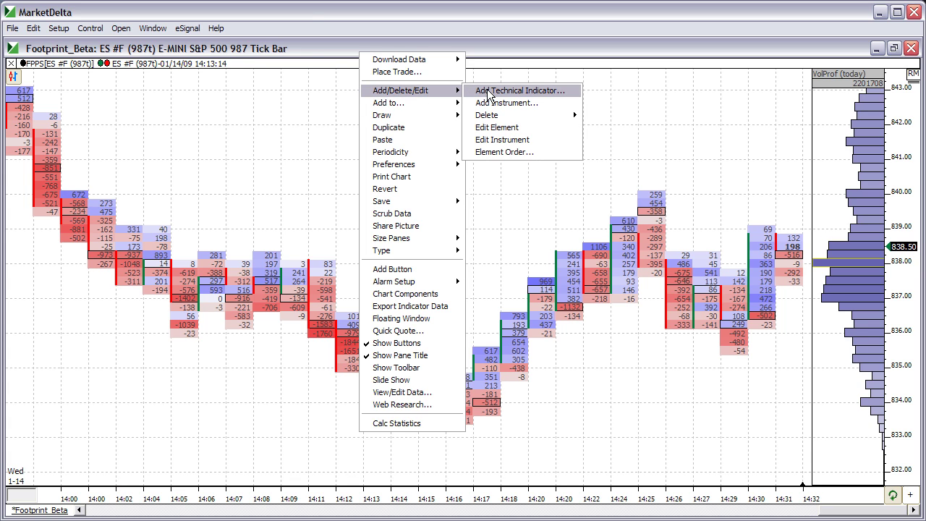
click(489, 92)
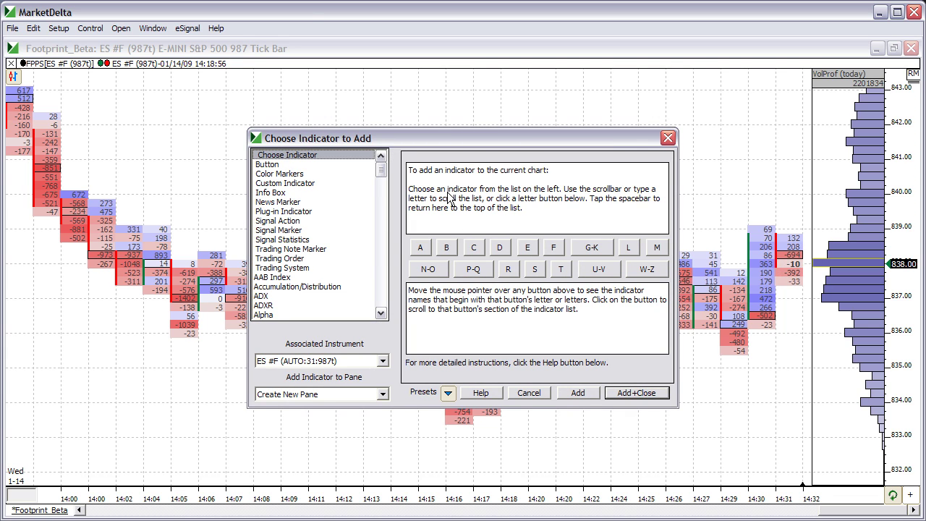
Add the Volume Breakdown indicator in a new pane below the ES #F chart
mouse_move(589, 268)
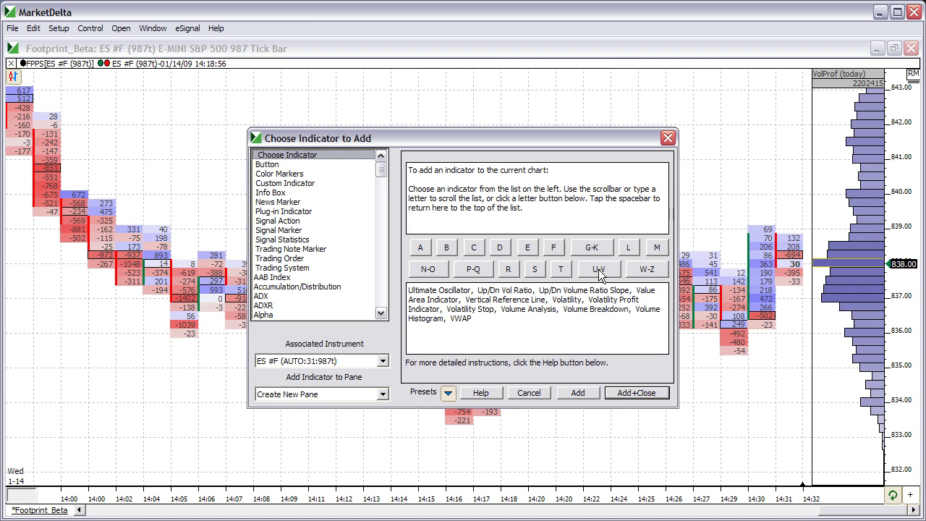
click(599, 270)
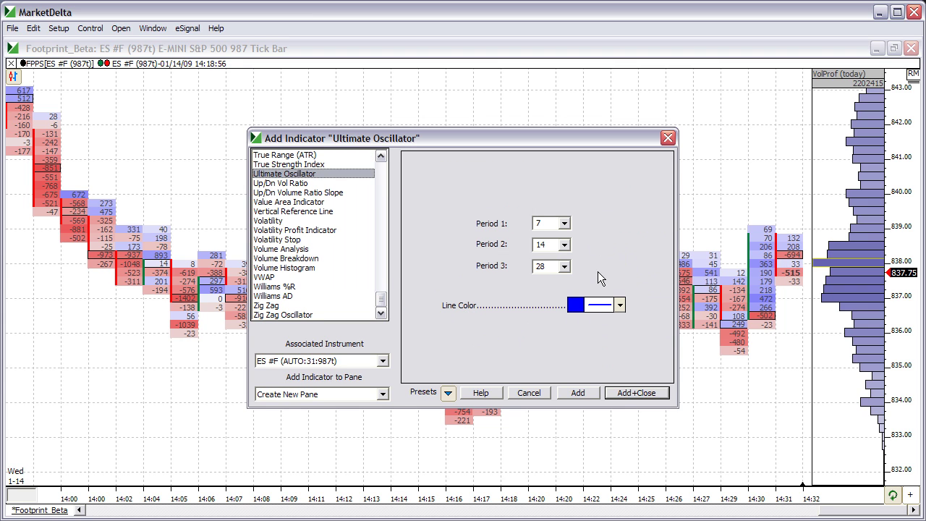
click(283, 260)
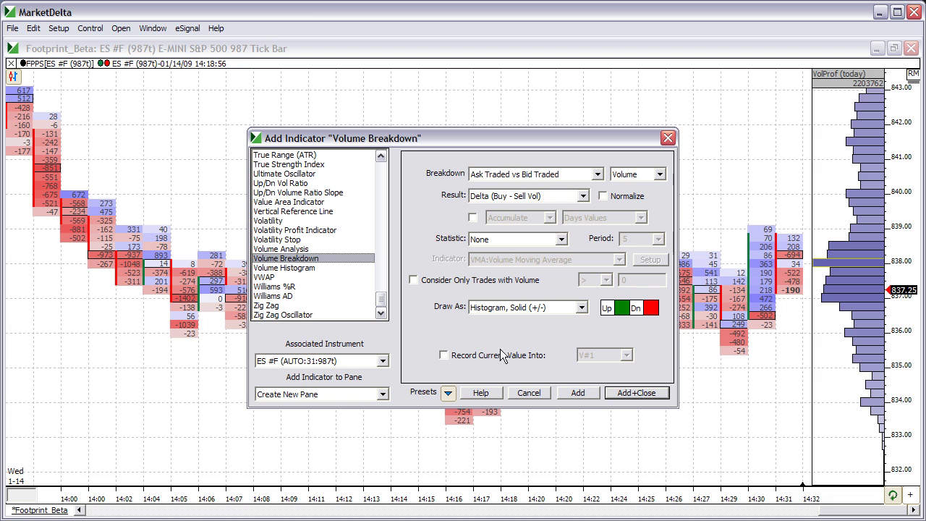
click(619, 393)
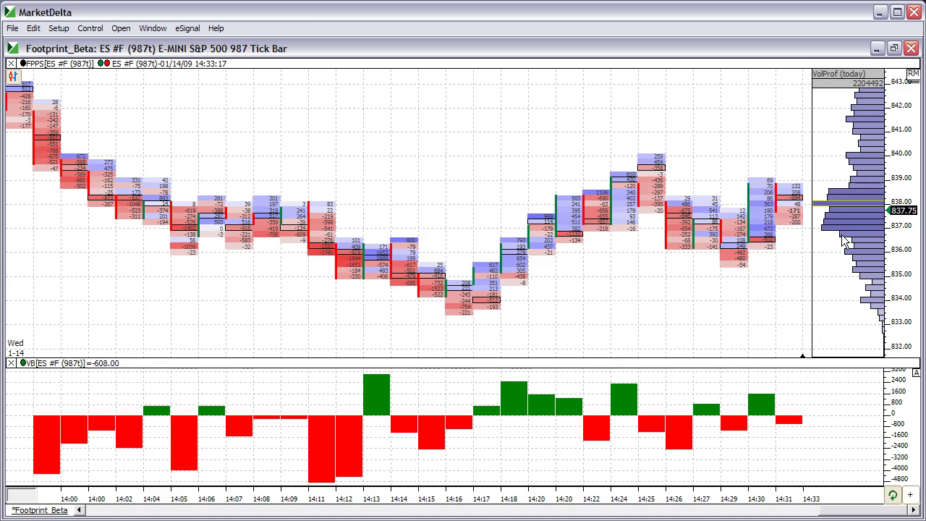
Zoom in on the footprint chart's price scale so bars and numbers look larger
scroll(842, 234, up, 2)
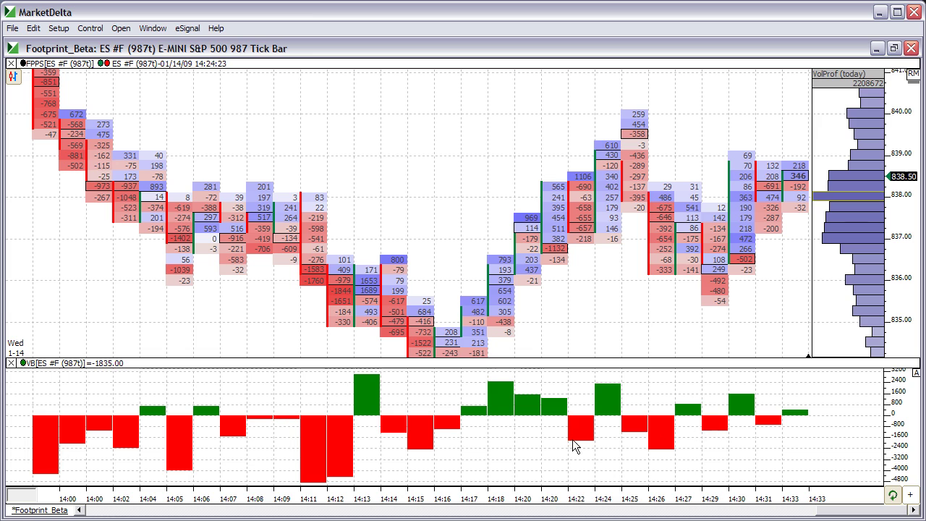
double_click(362, 394)
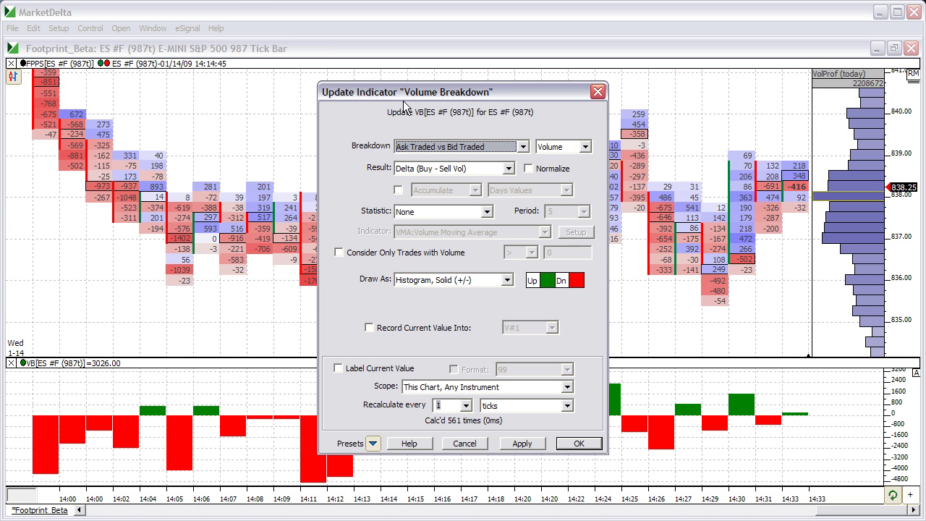
Turn on Accumulate (Days Values) so the Volume Breakdown shows cumulative daily delta
drag(406, 88, 413, 46)
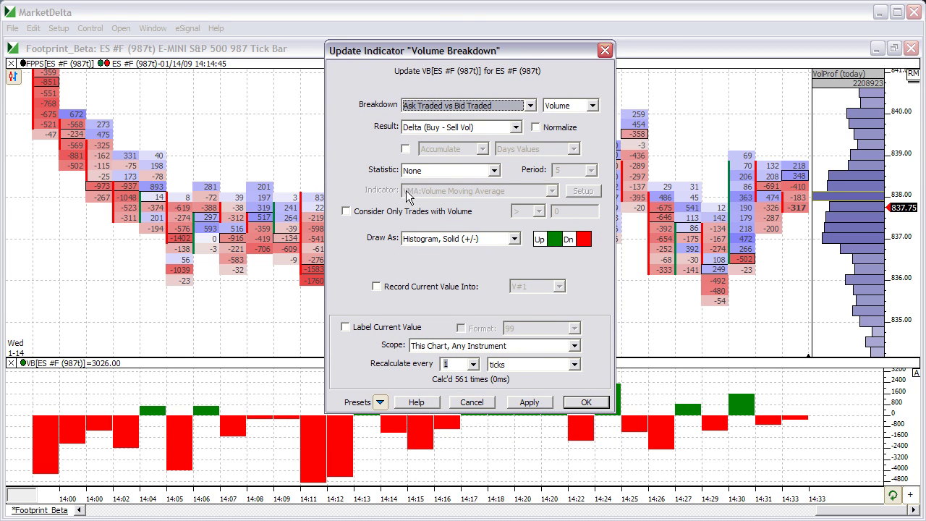
click(405, 150)
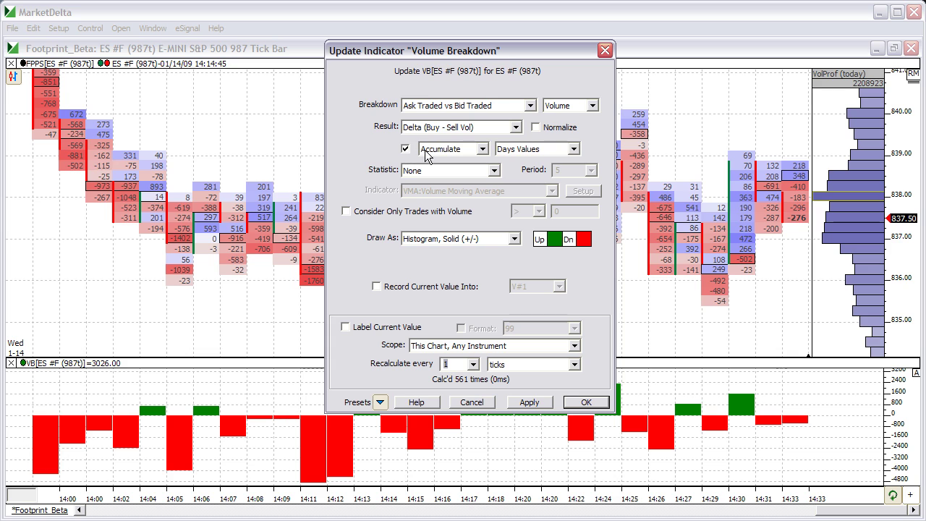
click(579, 403)
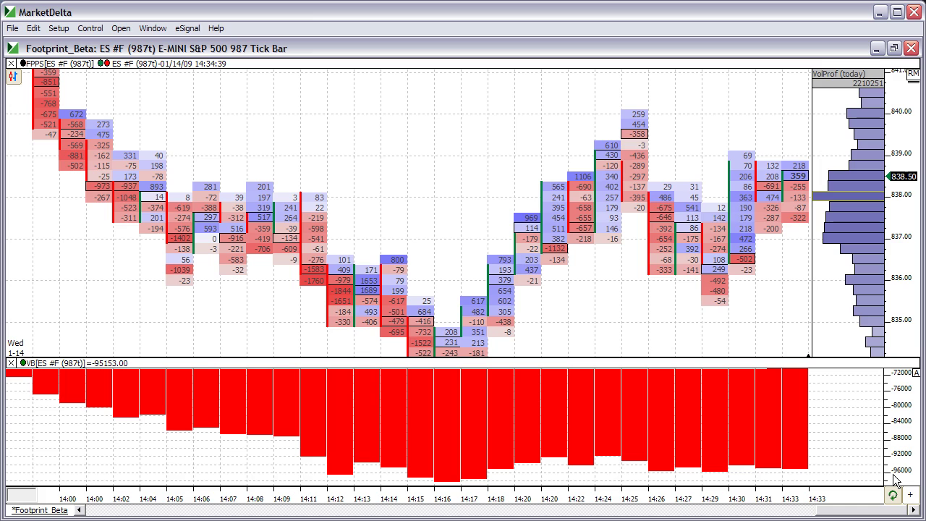
double_click(445, 436)
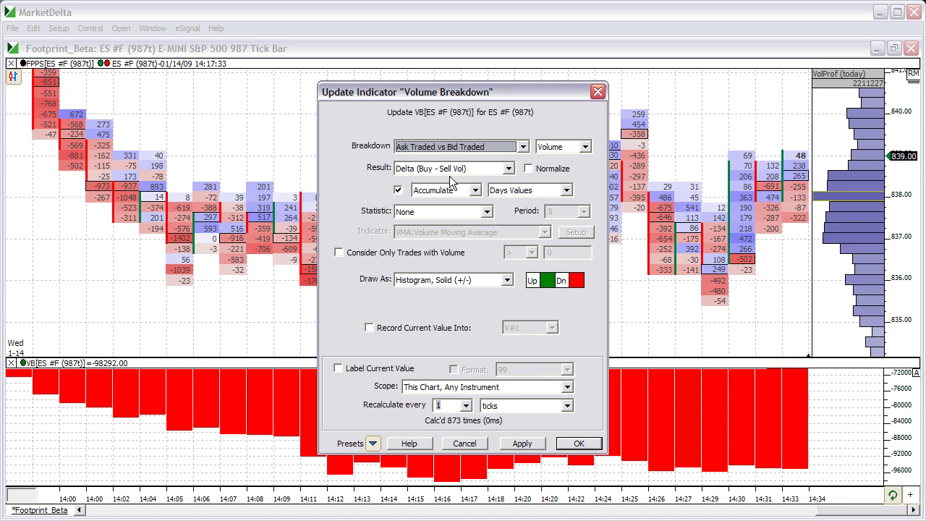
Draw the cumulative delta as a thicker connected green line and apply it
click(437, 283)
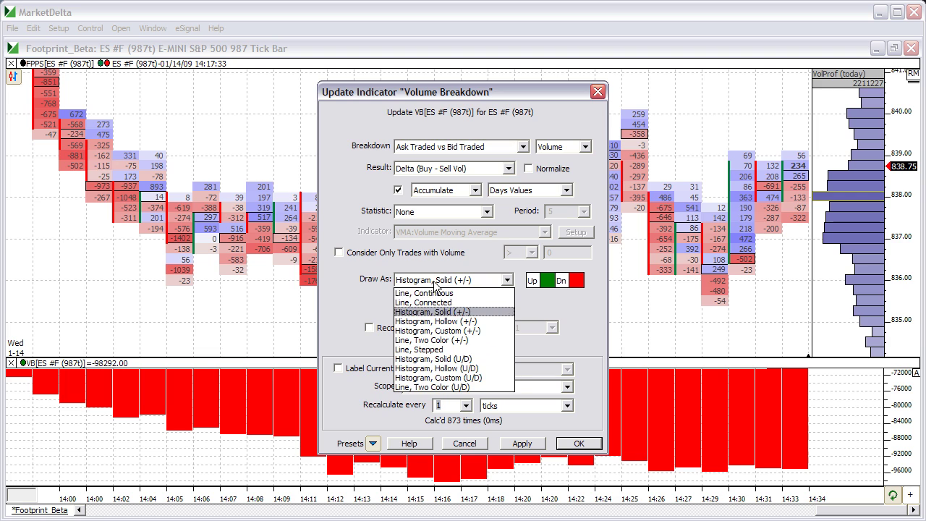
click(435, 301)
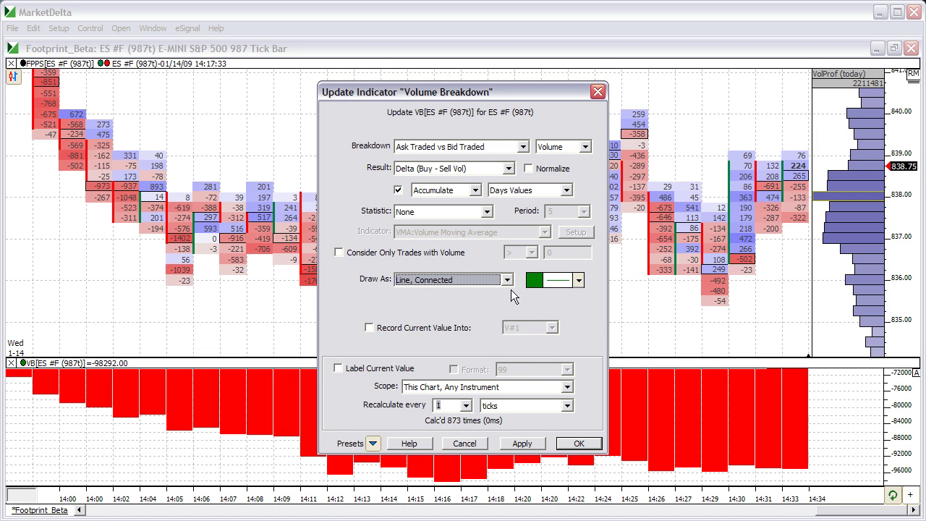
click(540, 281)
click(542, 423)
click(579, 282)
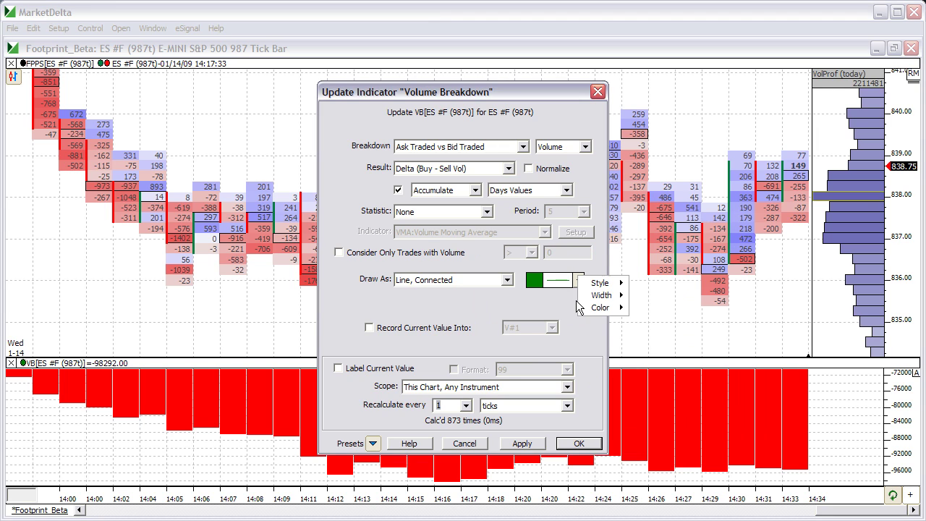
mouse_move(615, 296)
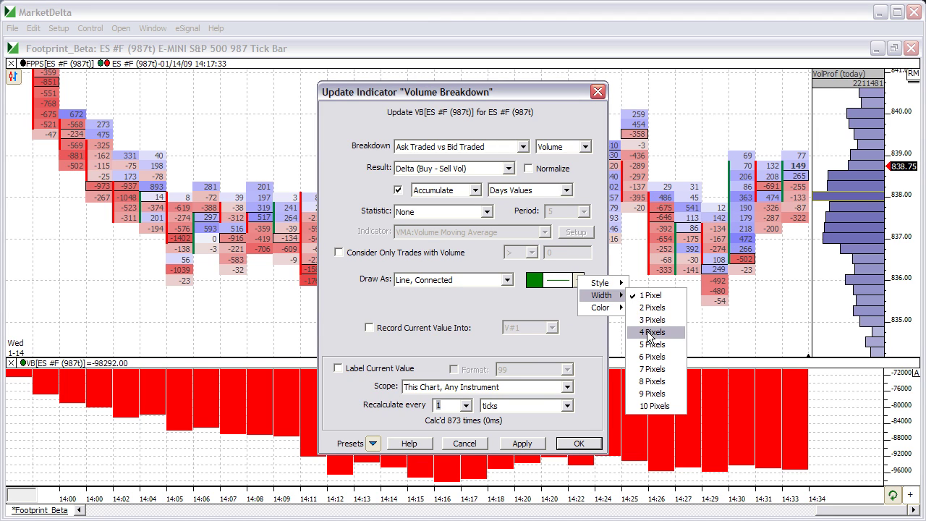
click(650, 324)
click(529, 444)
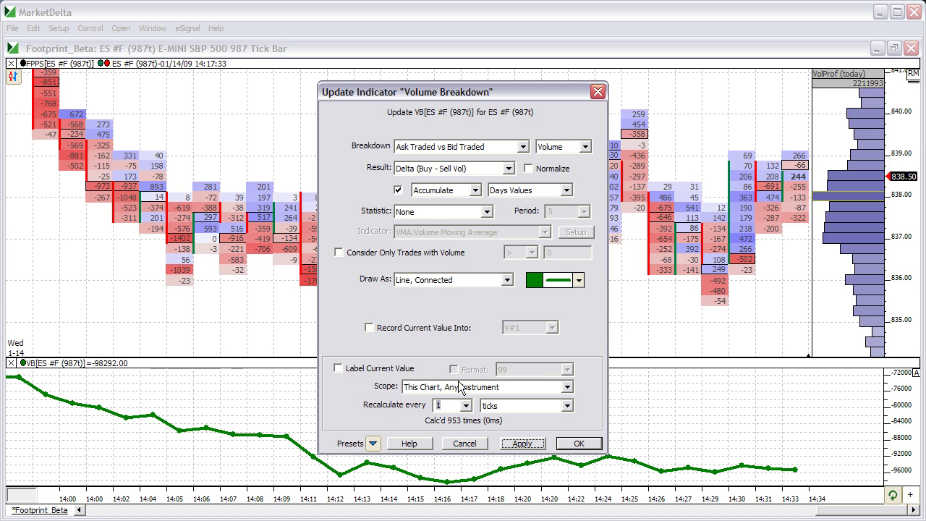
click(464, 167)
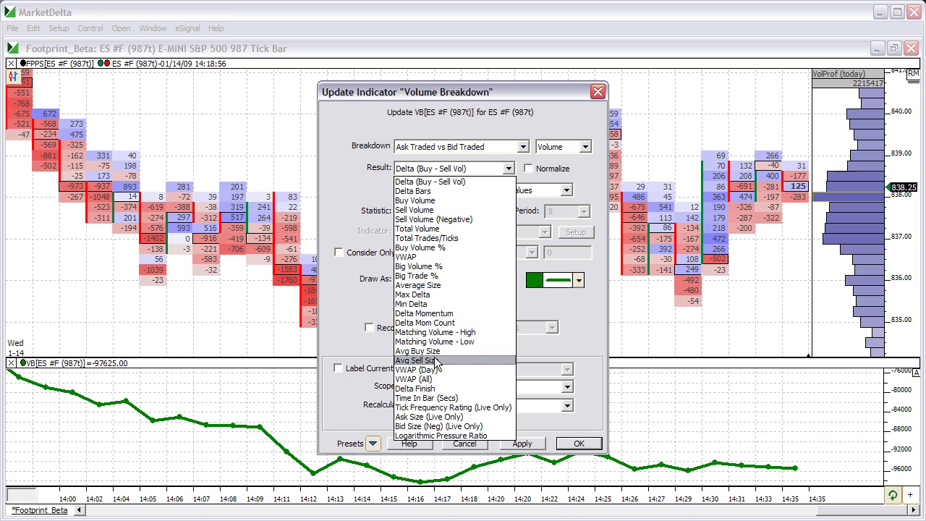
Set Result to Delta Bars with Accumulate unchecked, and confirm
click(408, 191)
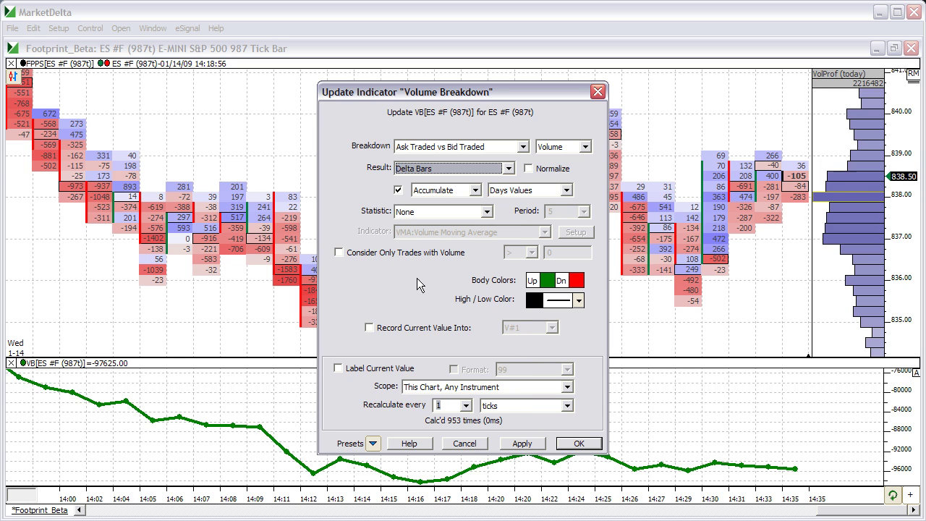
click(398, 192)
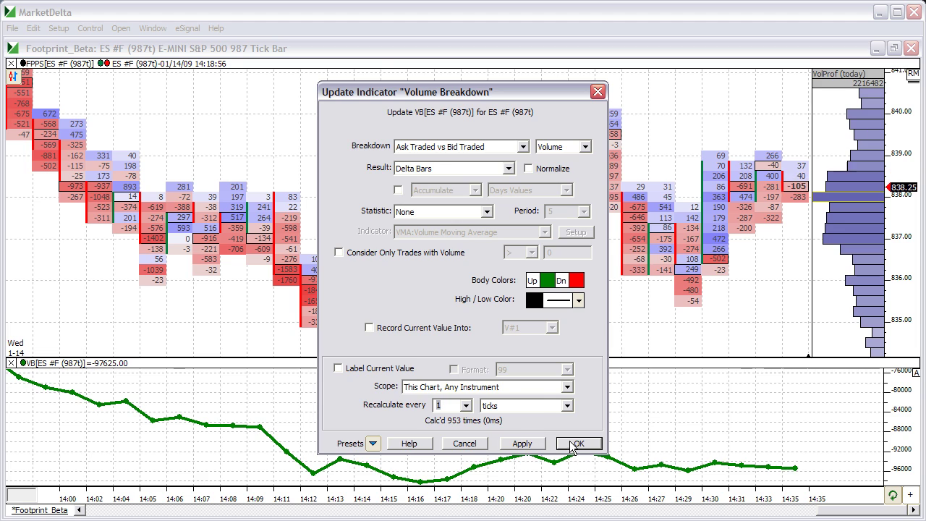
click(569, 447)
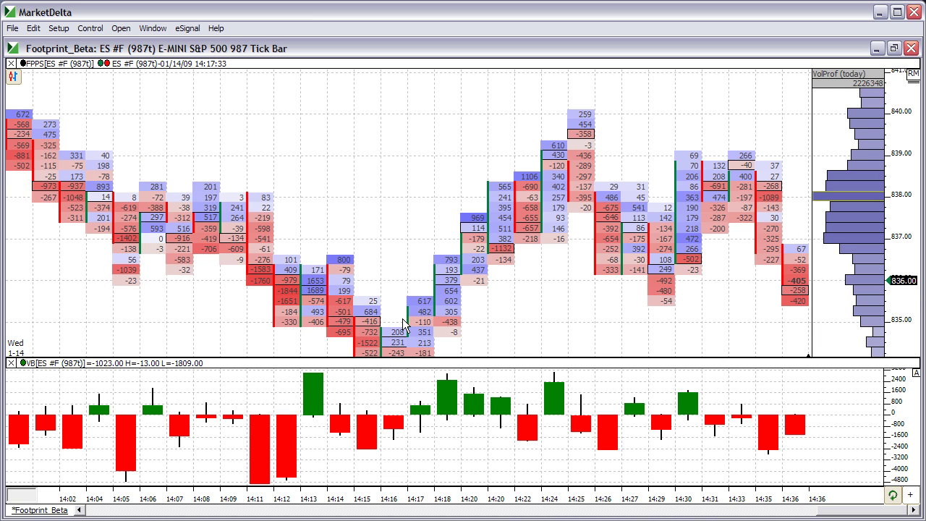
Reopen the Update Indicator "Volume Breakdown" dialog from the delta bars pane
double_click(450, 394)
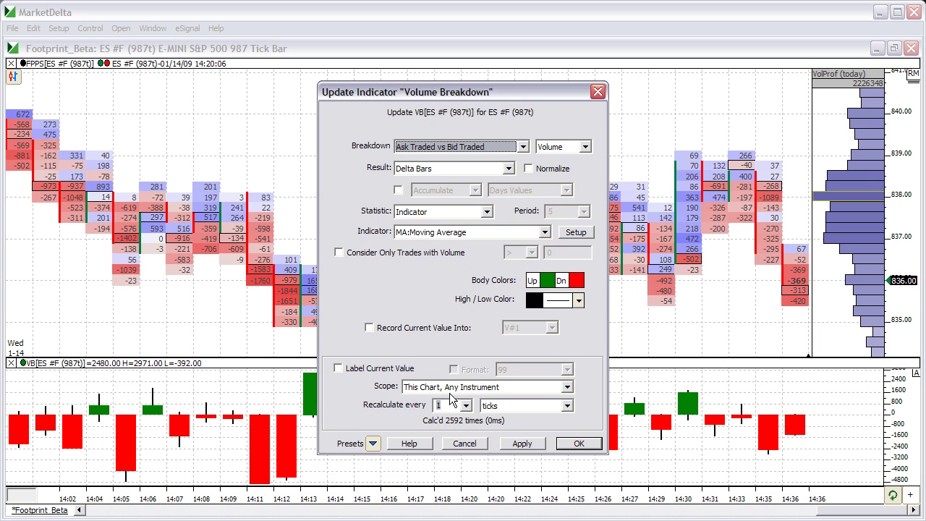
Set Result to Delta (Buy - Sell Vol) with the Indicator statistic using MA:Moving Average
click(425, 212)
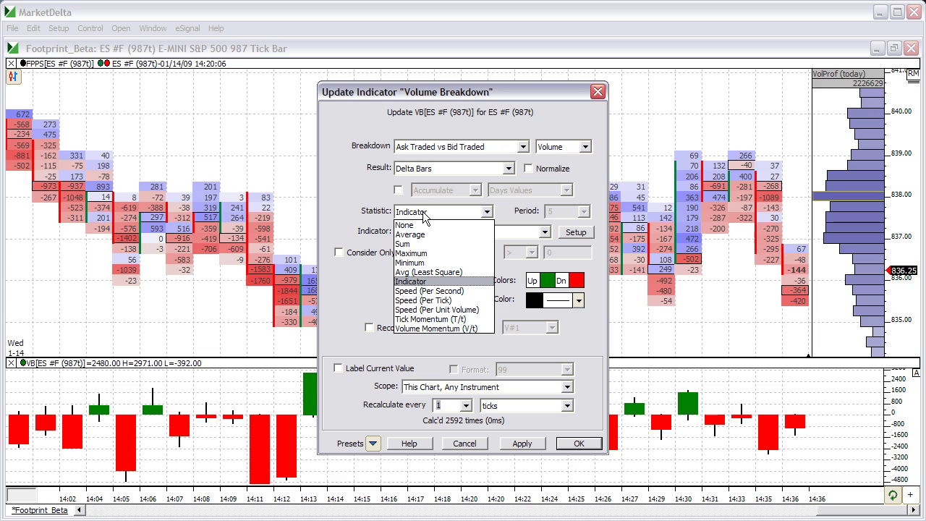
click(430, 173)
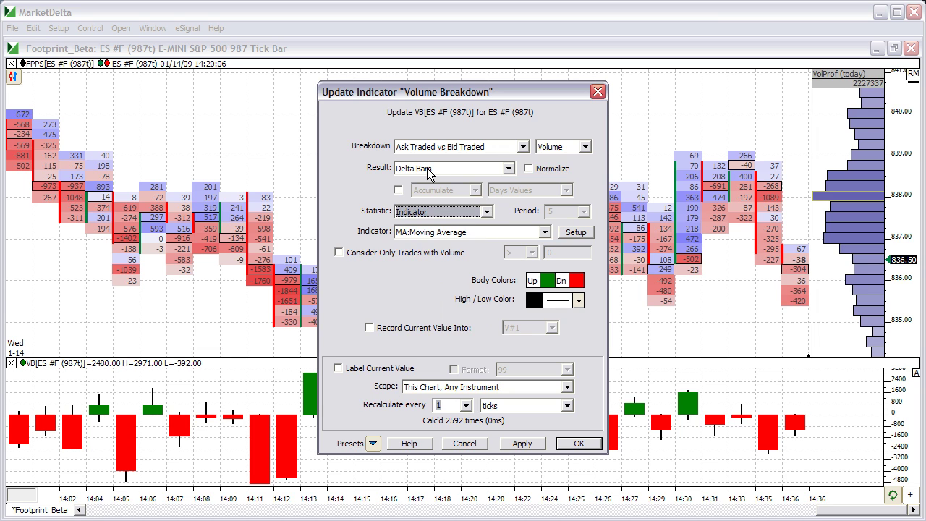
click(429, 174)
click(429, 181)
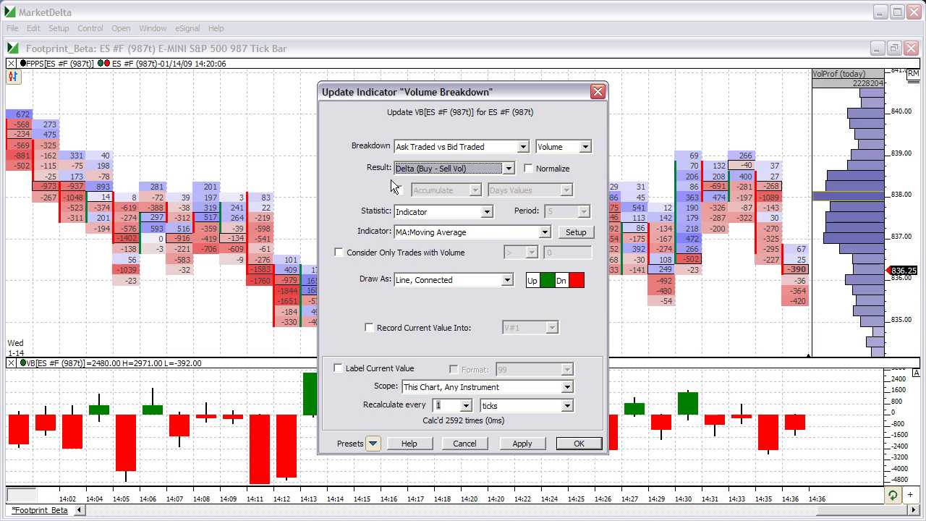
click(391, 179)
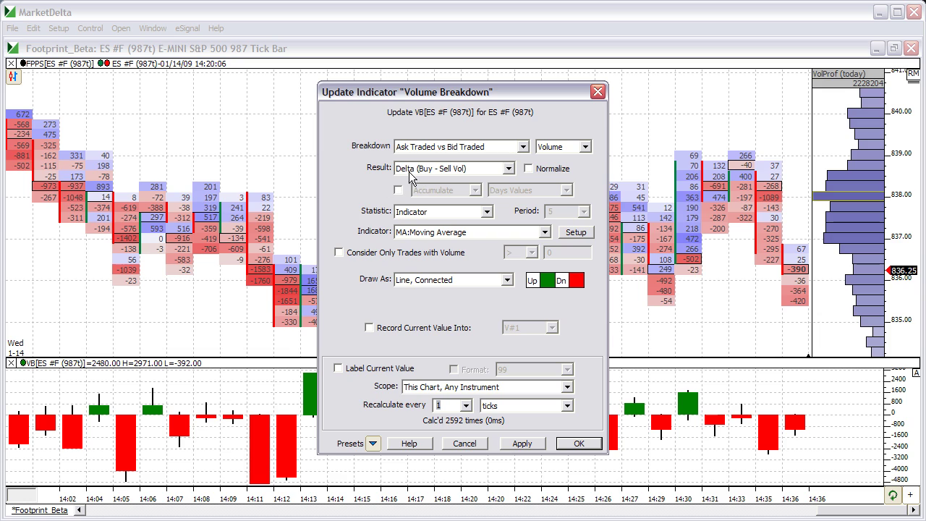
click(420, 214)
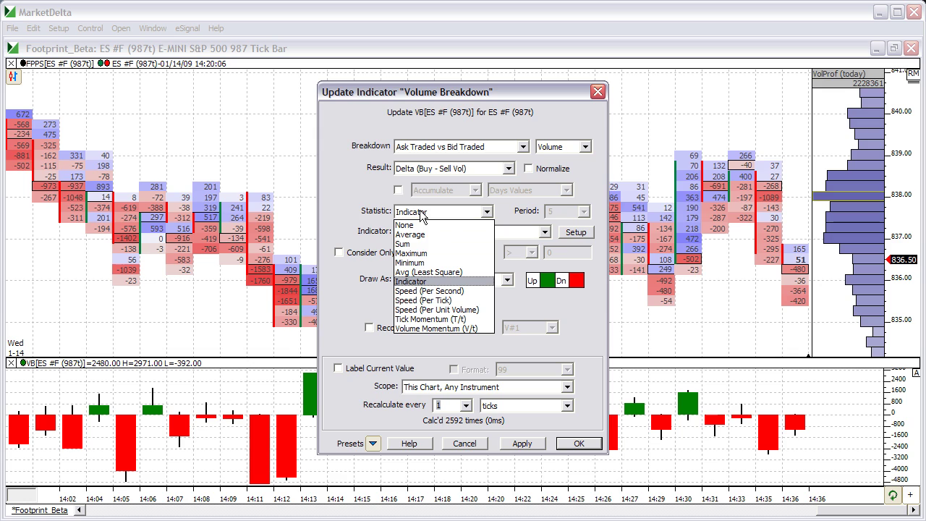
click(424, 286)
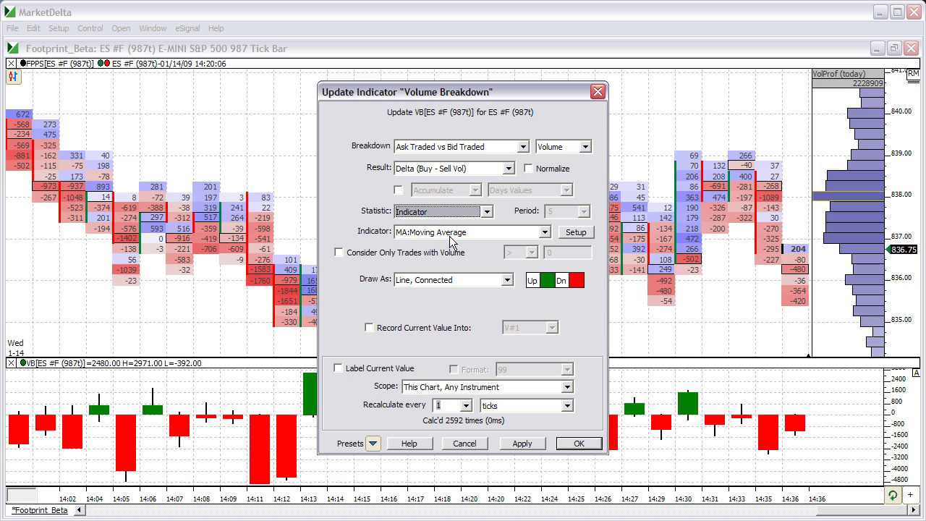
click(579, 235)
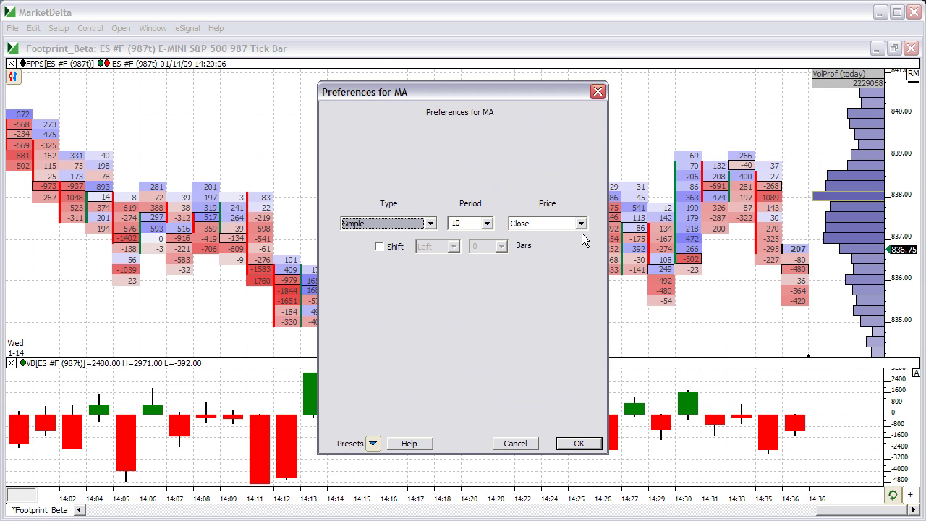
Make the moving average Exponential with period 9 and confirm
click(432, 224)
click(407, 253)
click(488, 223)
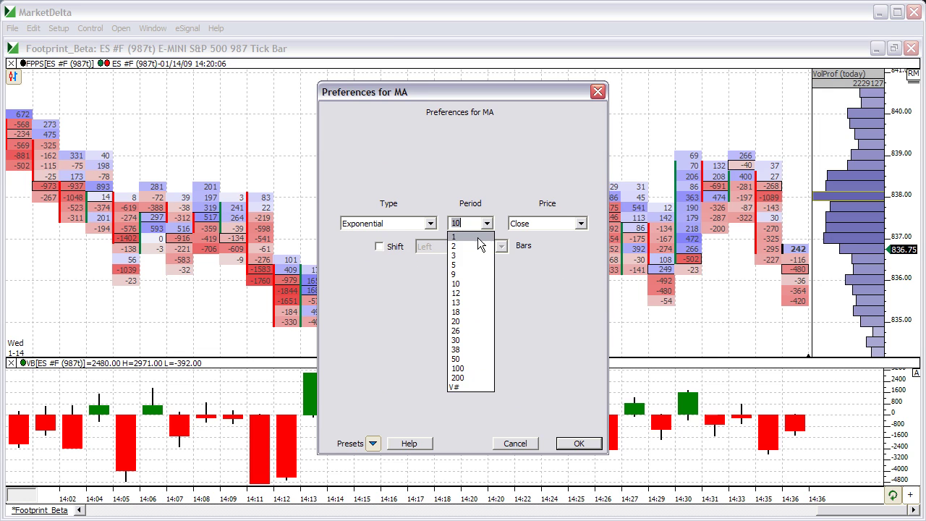
click(464, 274)
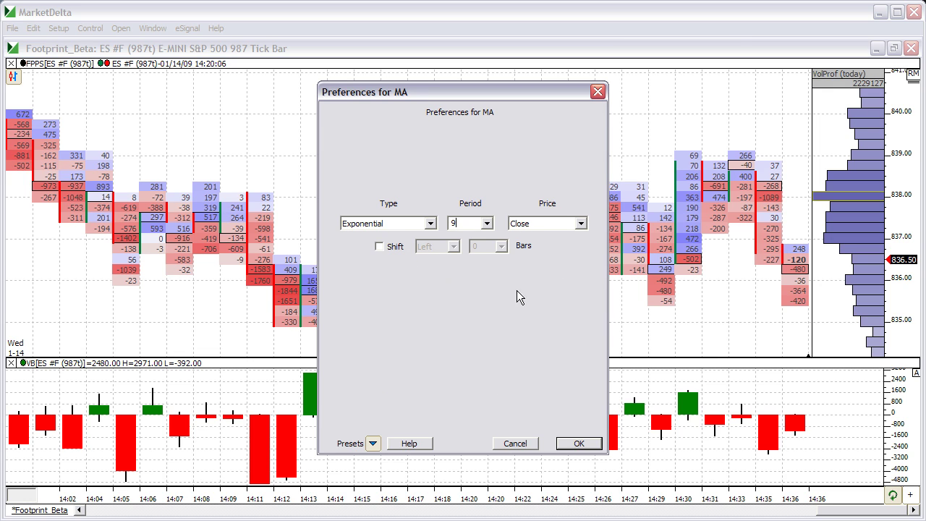
click(579, 443)
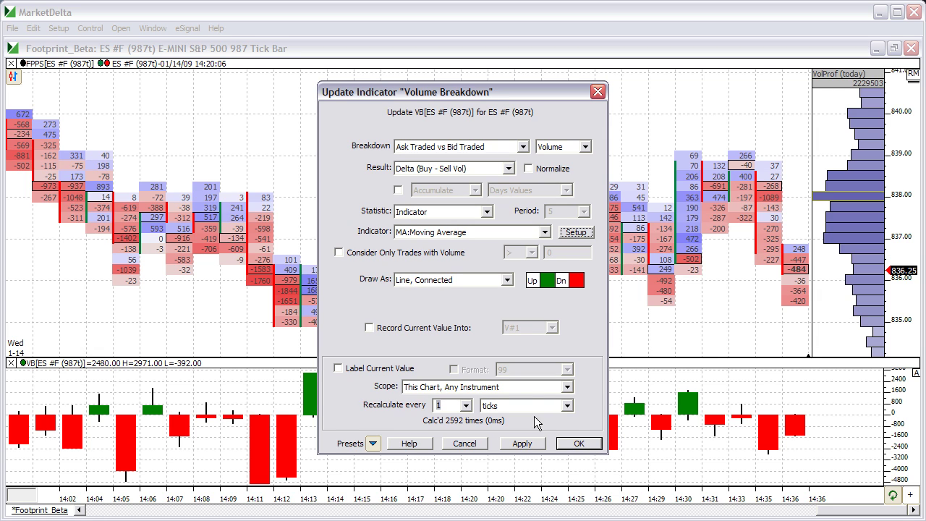
Apply and close the settings so the lower pane plots the green EMA delta line
click(521, 443)
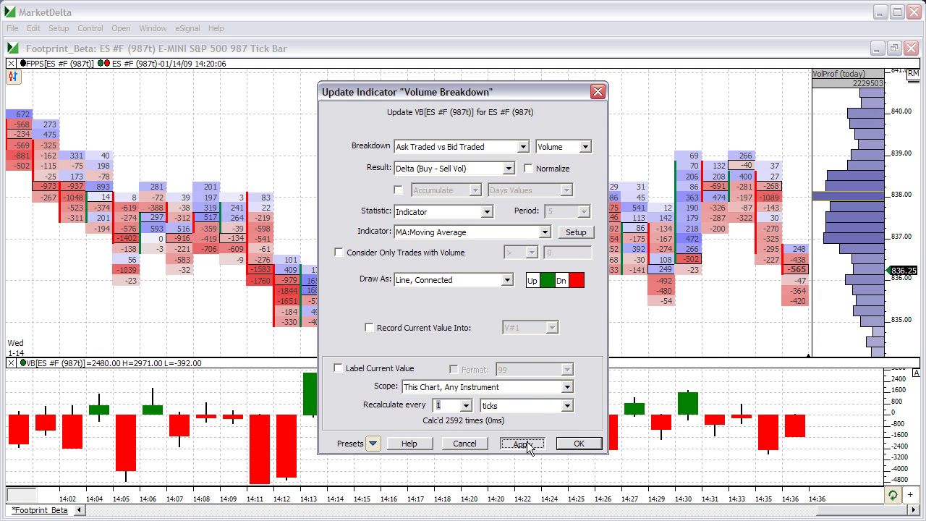
click(576, 444)
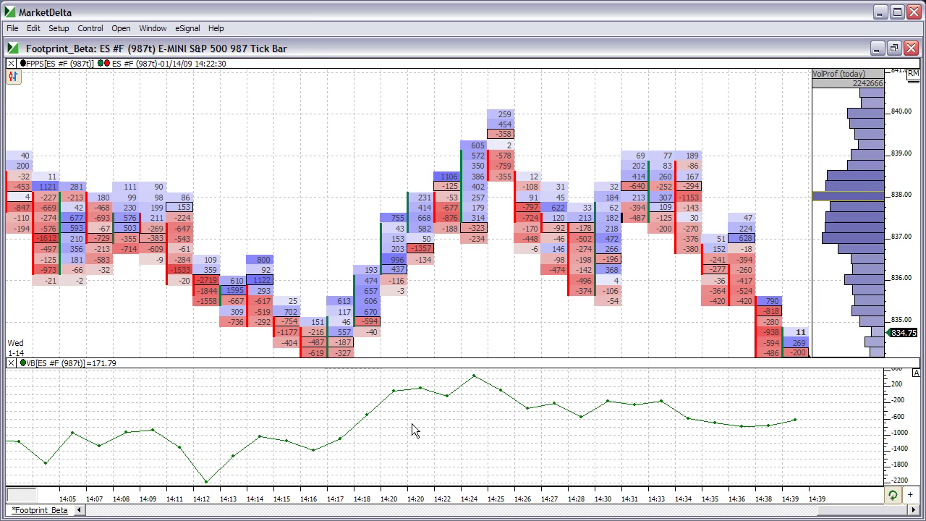
double_click(360, 272)
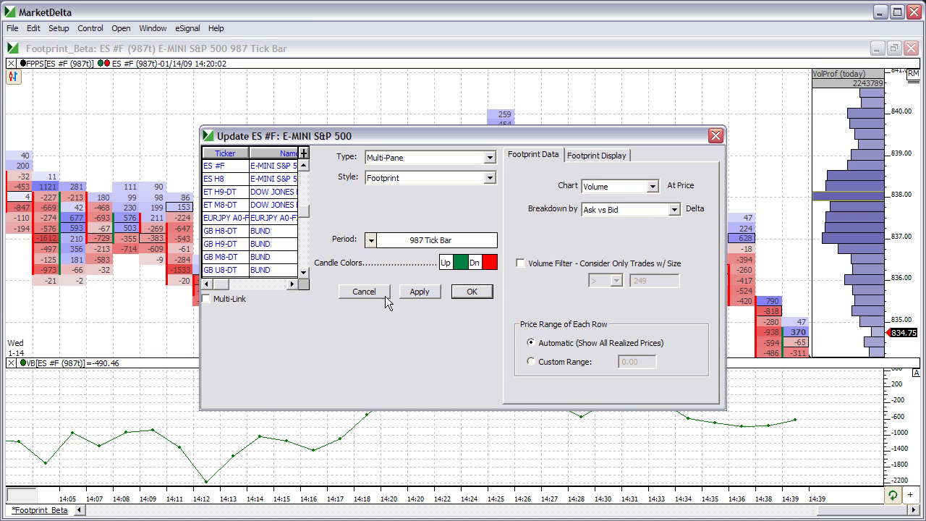
click(532, 266)
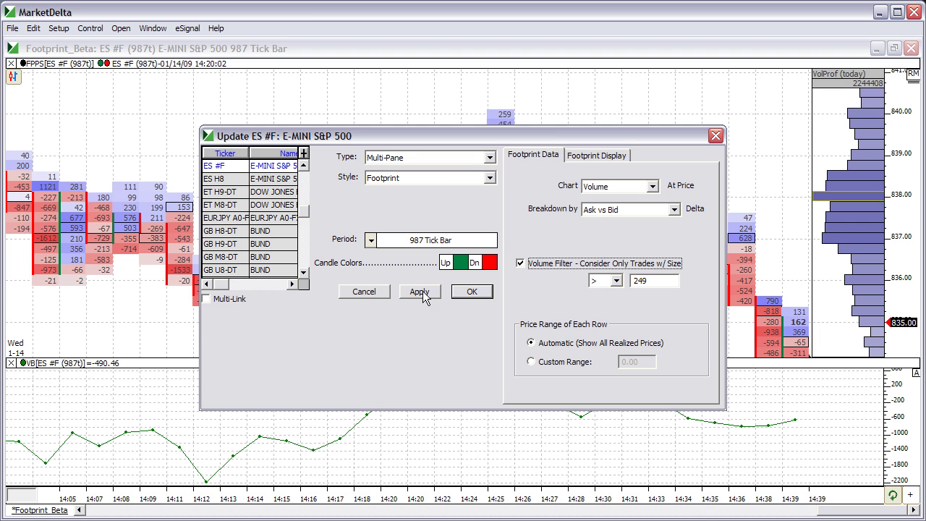
click(469, 292)
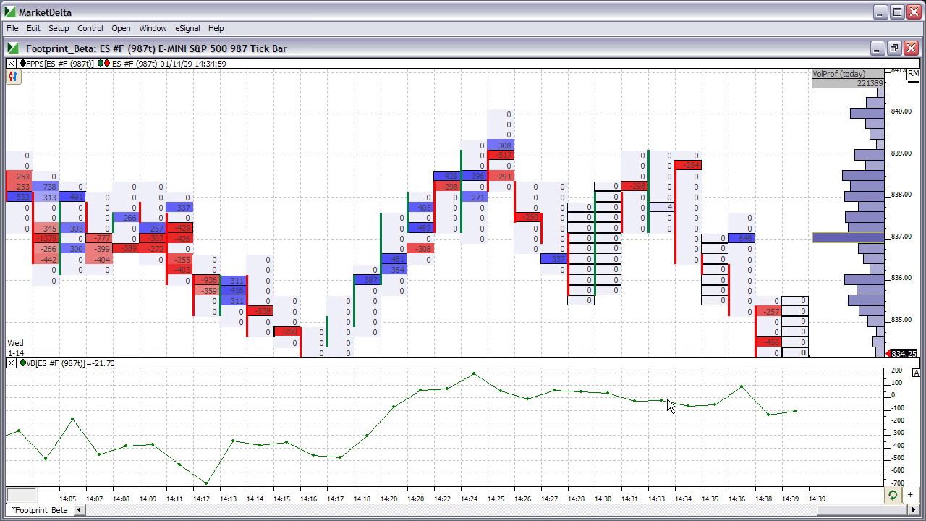
double_click(395, 271)
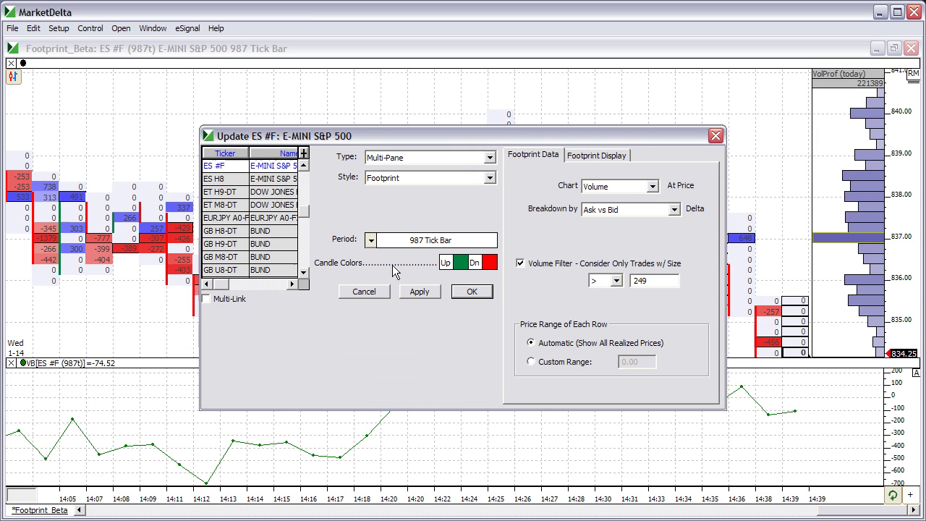
click(521, 264)
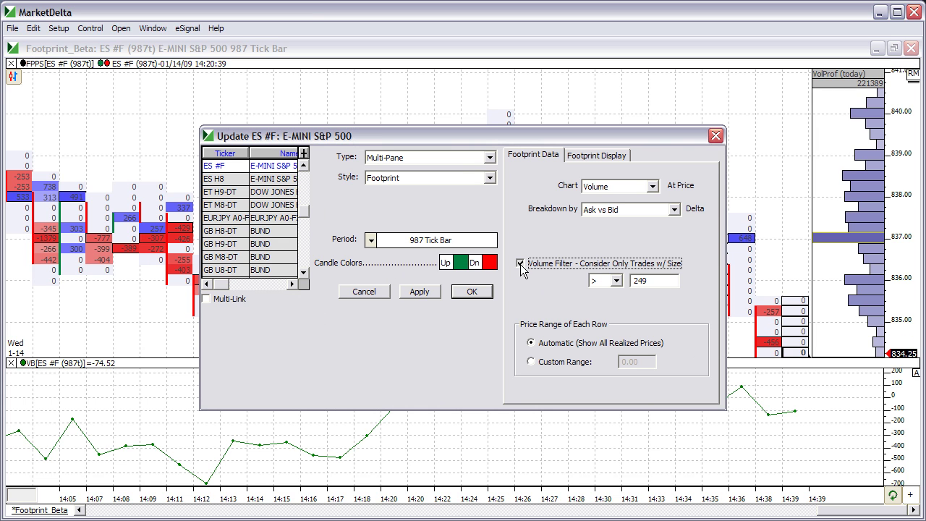
click(470, 294)
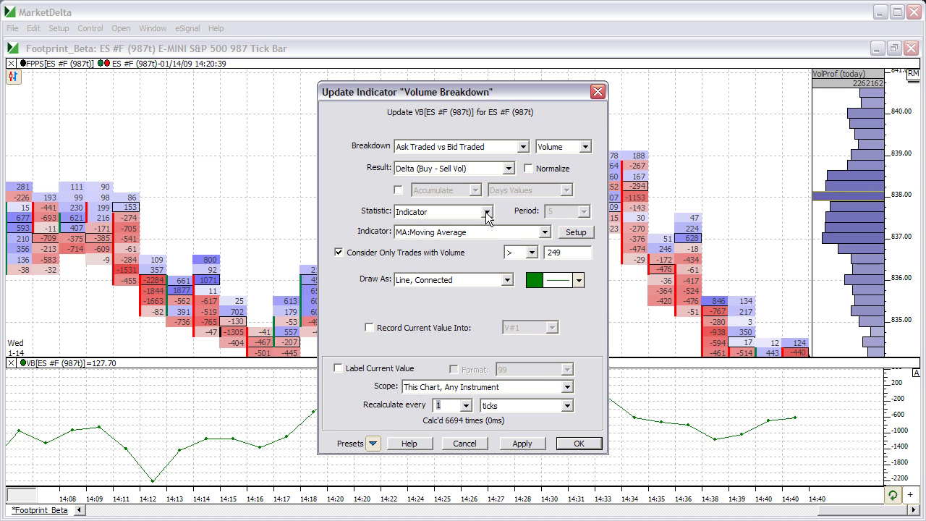
Enable Record Current Value Into for Volume Breakdown, storing it in variable V#1
click(488, 212)
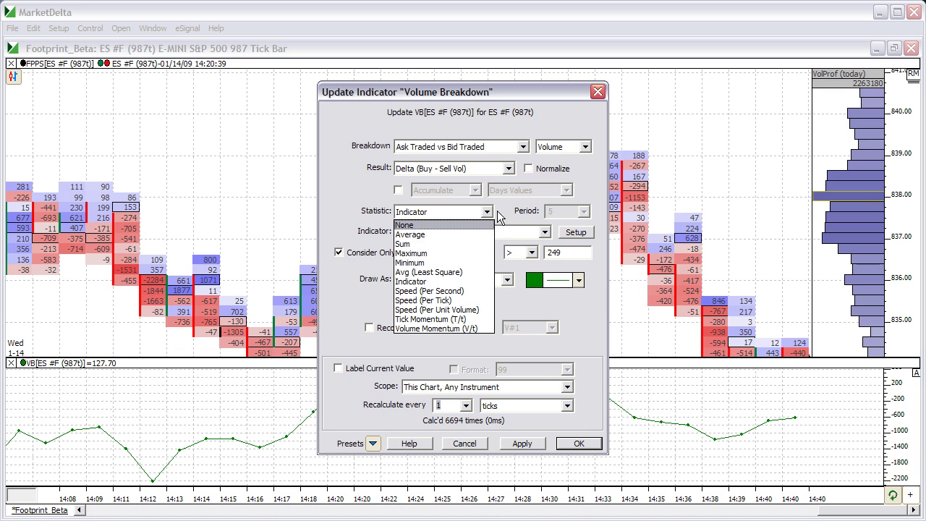
click(497, 211)
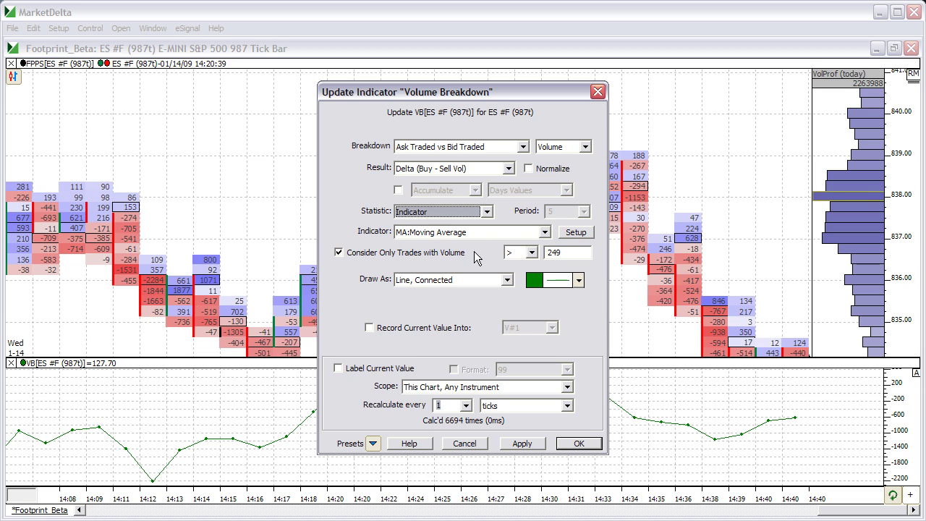
click(370, 327)
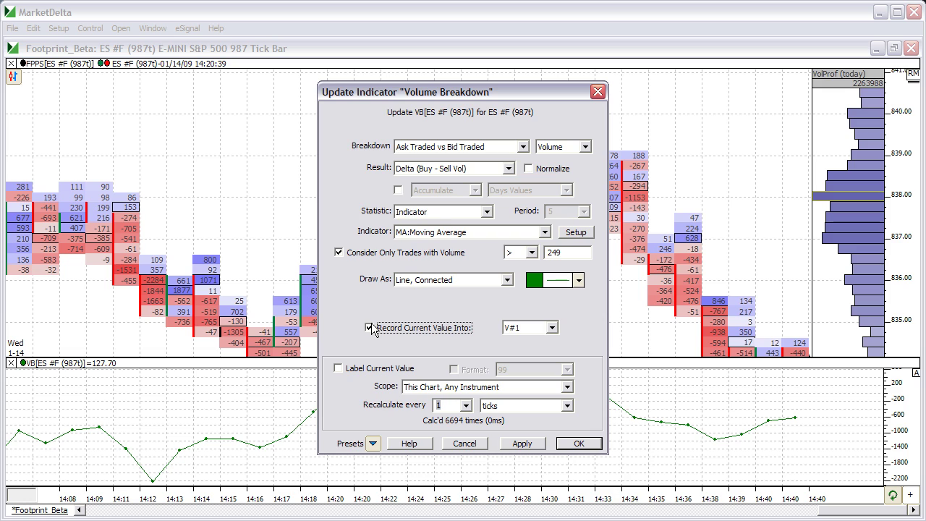
click(552, 328)
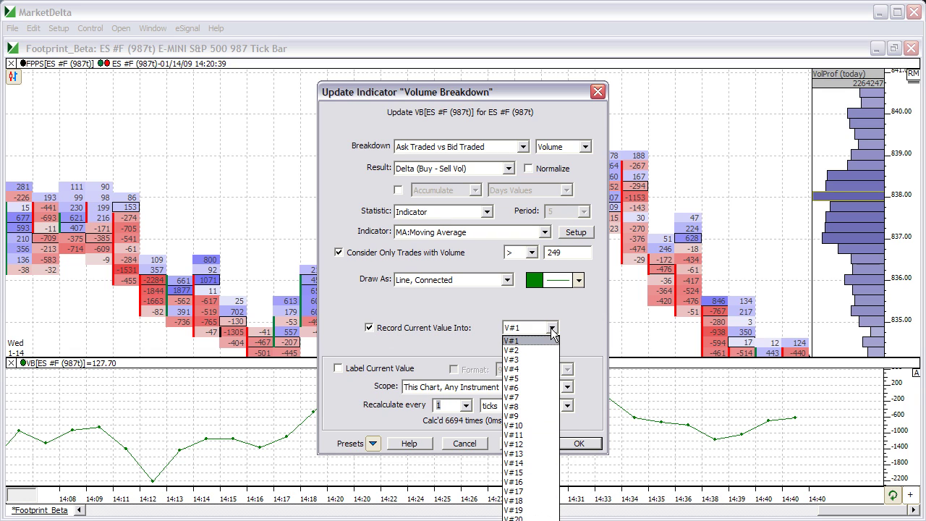
click(552, 329)
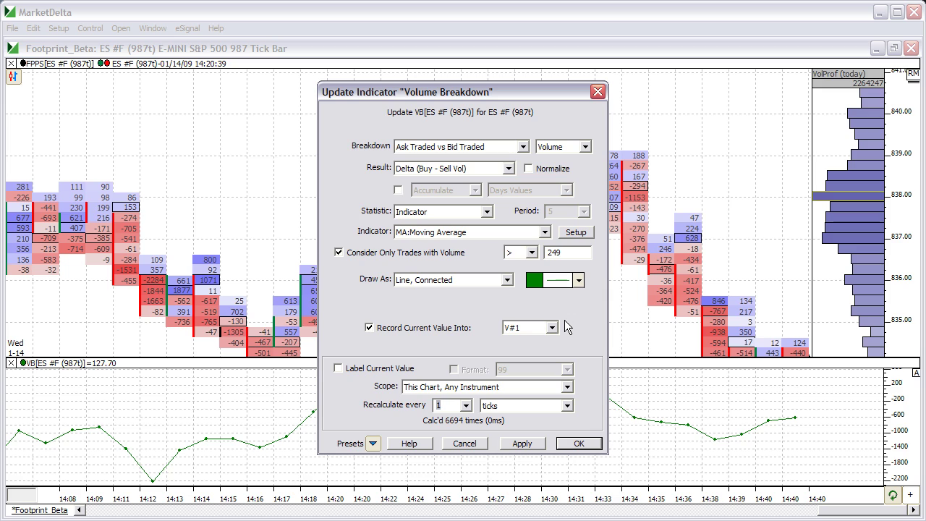